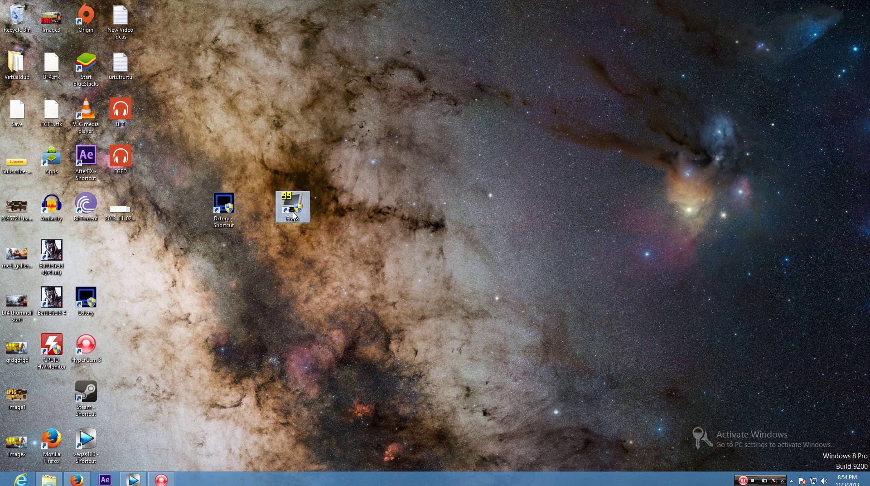
# - Move the Fraps shortcut lower on the desktop and bring up Local Disk (G:) in File Explorer
pyautogui.moveTo(291, 215); pyautogui.dragTo(198, 260)
pyautogui.click(48, 479)
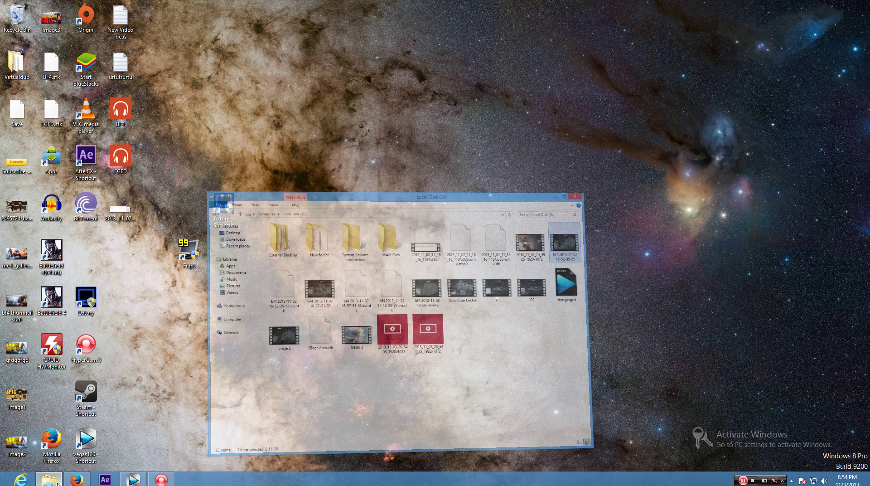
pyautogui.moveTo(709, 82); pyautogui.dragTo(437, 53)
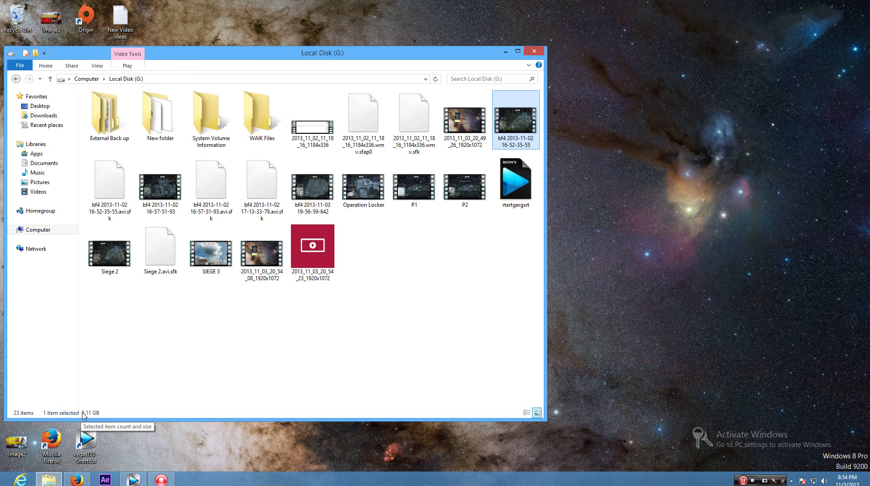
# - Browse the G: recordings: the two bf4 2013-11-02 clips, bf4 2013-11-03, Operation Locker and P1
pyautogui.click(164, 188)
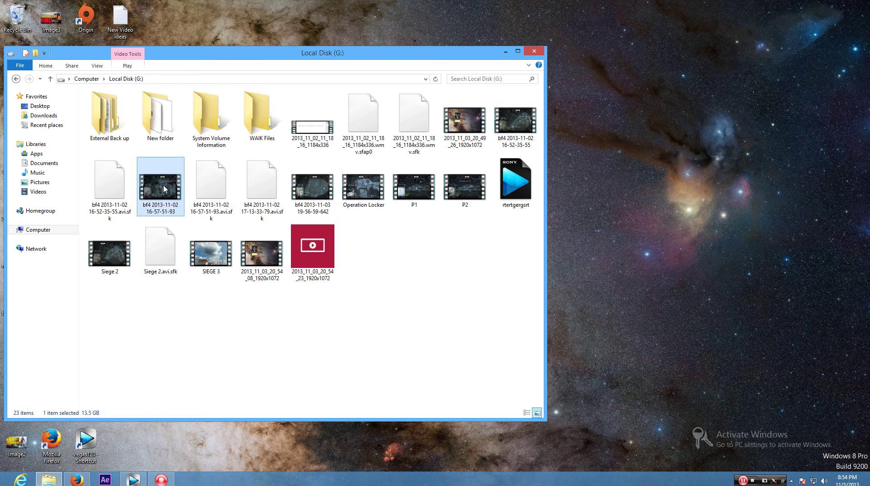
pyautogui.click(314, 199)
pyautogui.click(370, 208)
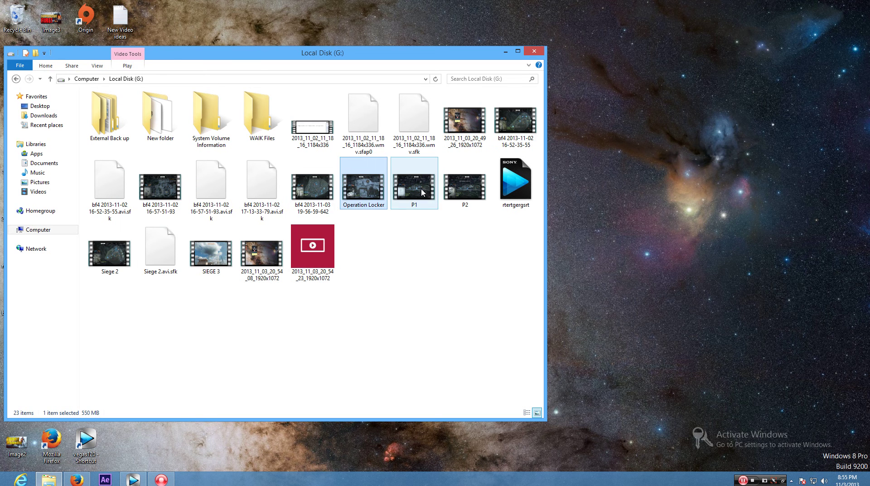
pyautogui.click(403, 189)
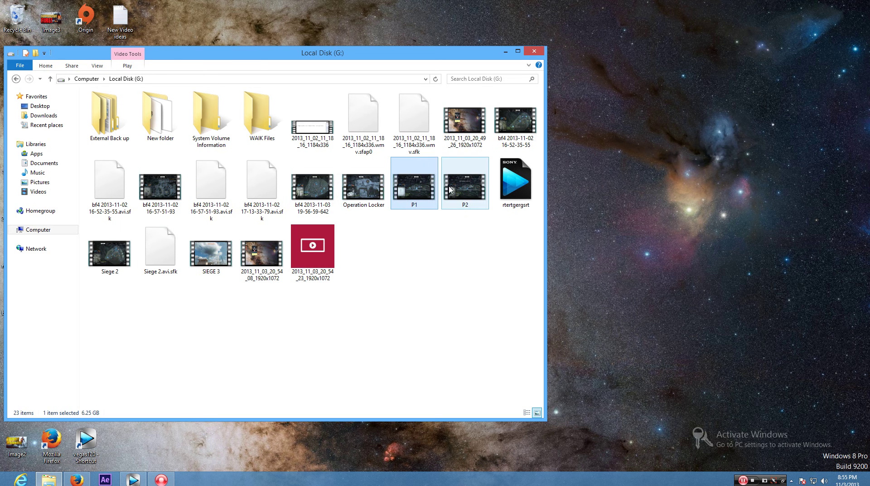
pyautogui.click(520, 132)
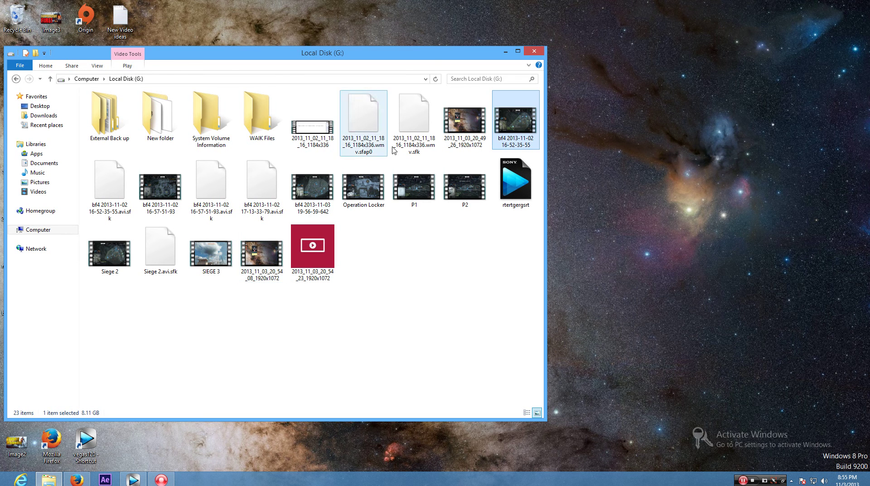
# - Close the Local Disk (G:) window and place the Dxtory shortcut right beside Fraps
pyautogui.click(535, 52)
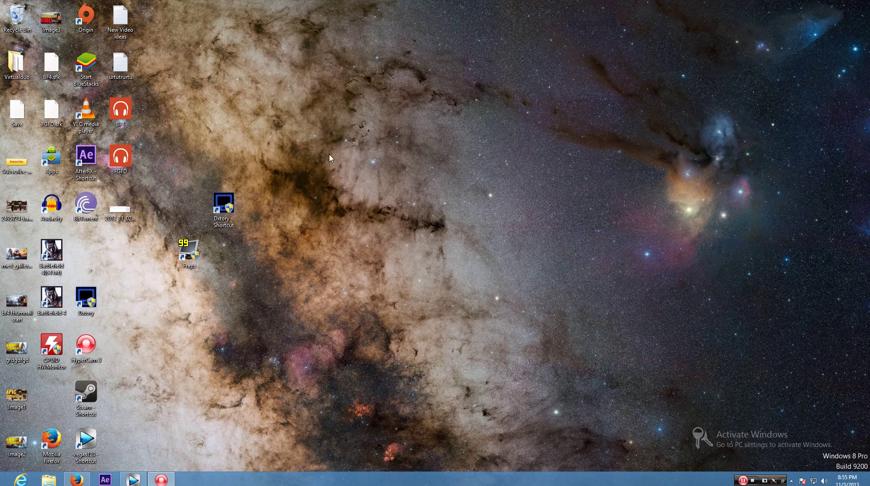
pyautogui.click(228, 209)
pyautogui.moveTo(228, 209); pyautogui.dragTo(227, 257)
pyautogui.click(267, 245)
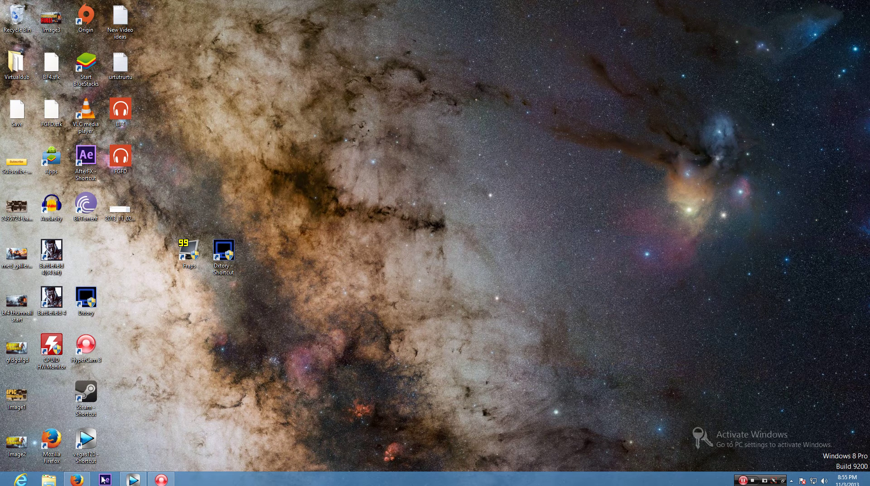
# - Return to Vegas, rewind the playhead, and set the bf4 gameplay event to Disable resample
pyautogui.click(133, 478)
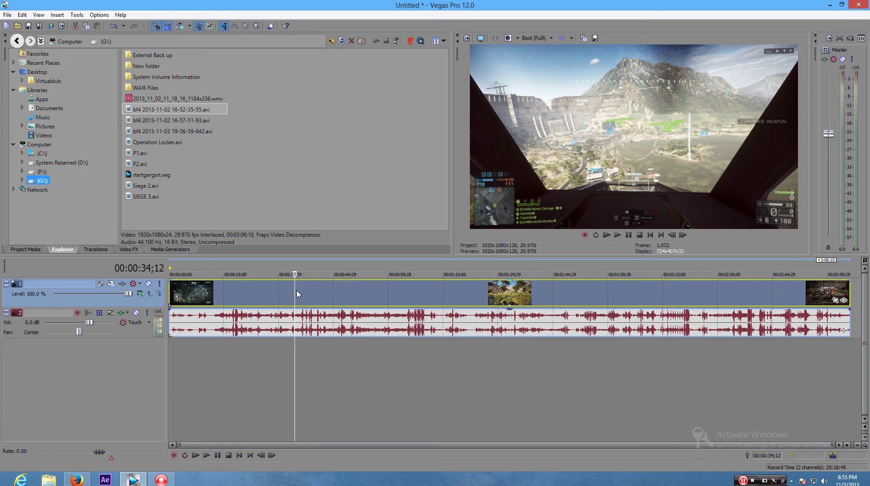
pyautogui.moveTo(296, 274); pyautogui.dragTo(11, 335)
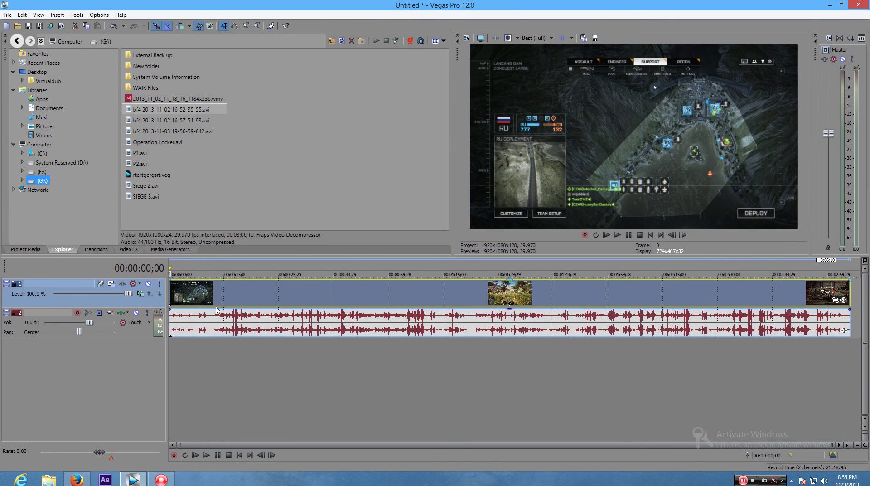
pyautogui.rightClick(348, 298)
pyautogui.click(362, 292)
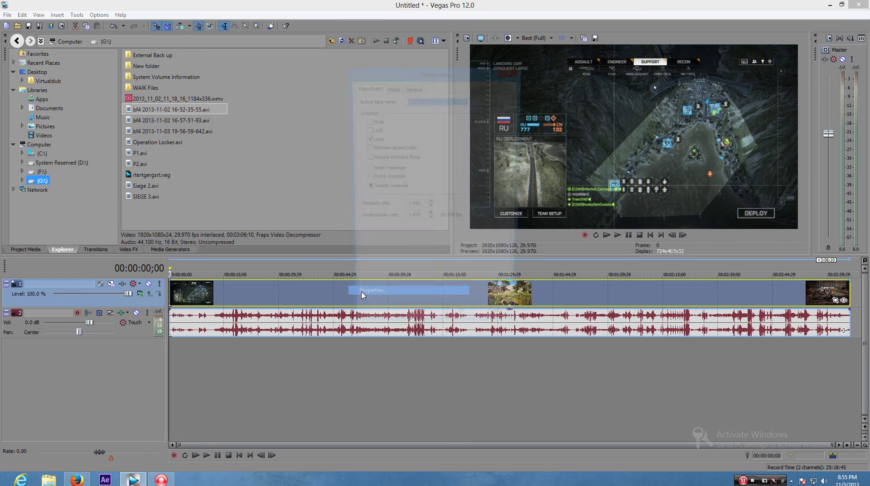
pyautogui.moveTo(384, 71); pyautogui.dragTo(416, 69)
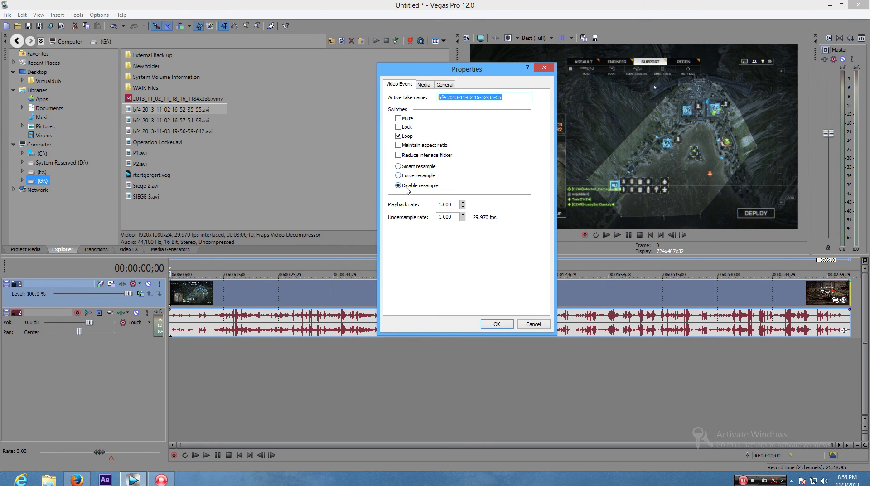
pyautogui.click(503, 323)
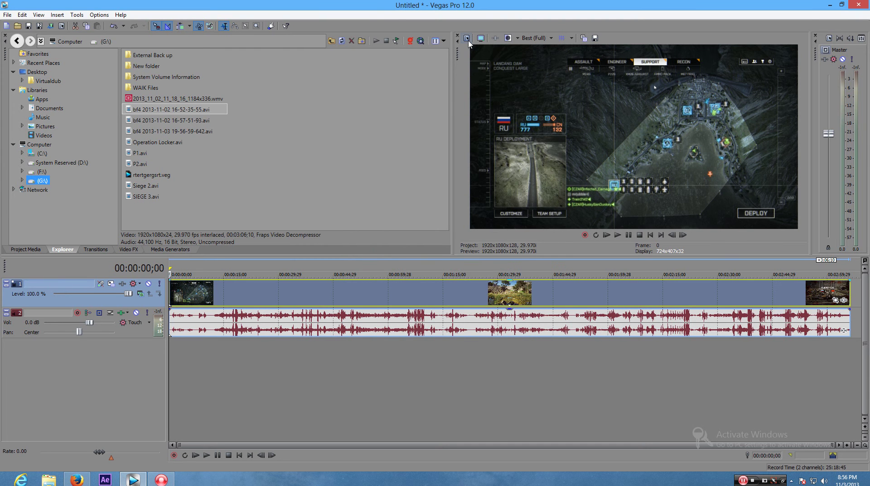
pyautogui.click(467, 39)
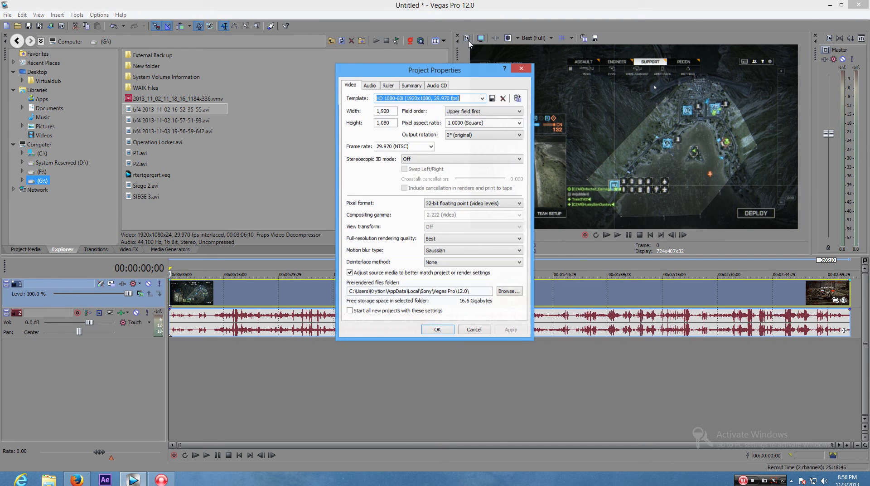
pyautogui.moveTo(455, 79); pyautogui.dragTo(329, 91)
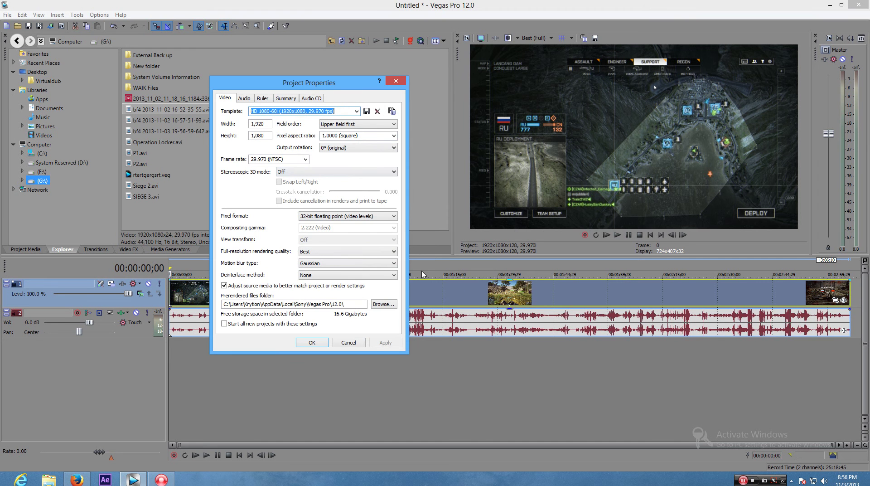
pyautogui.click(392, 111)
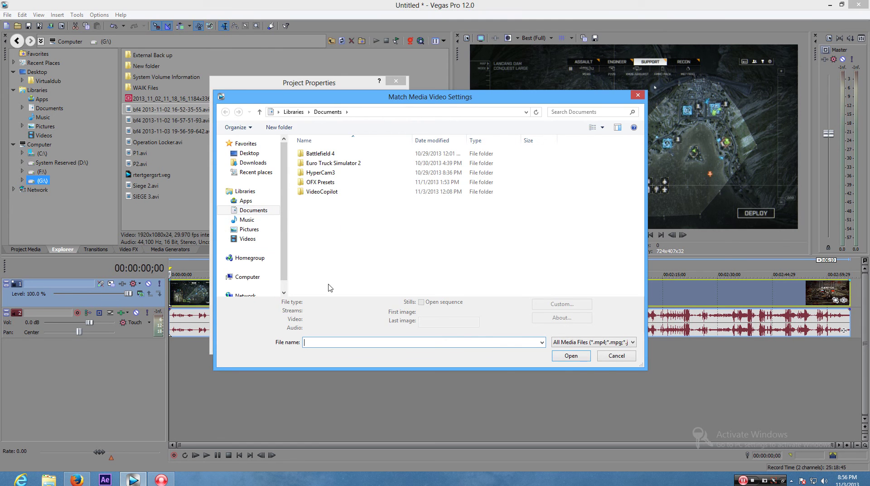
pyautogui.click(638, 95)
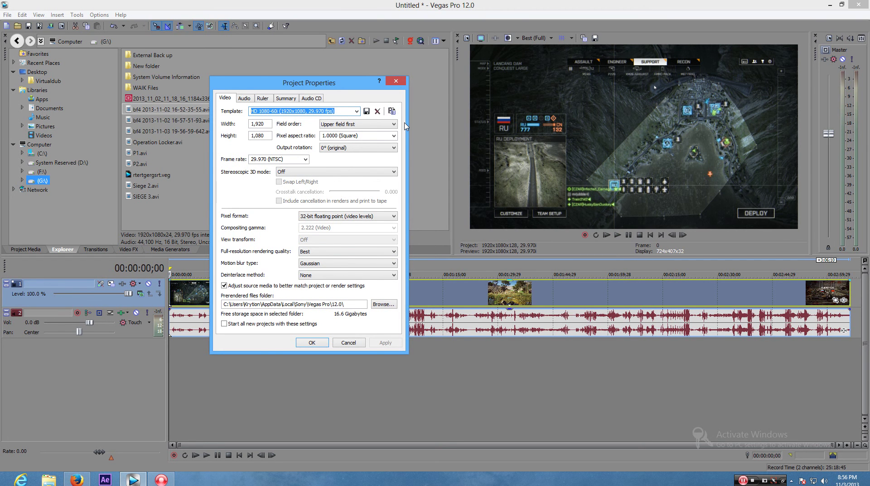
pyautogui.click(395, 81)
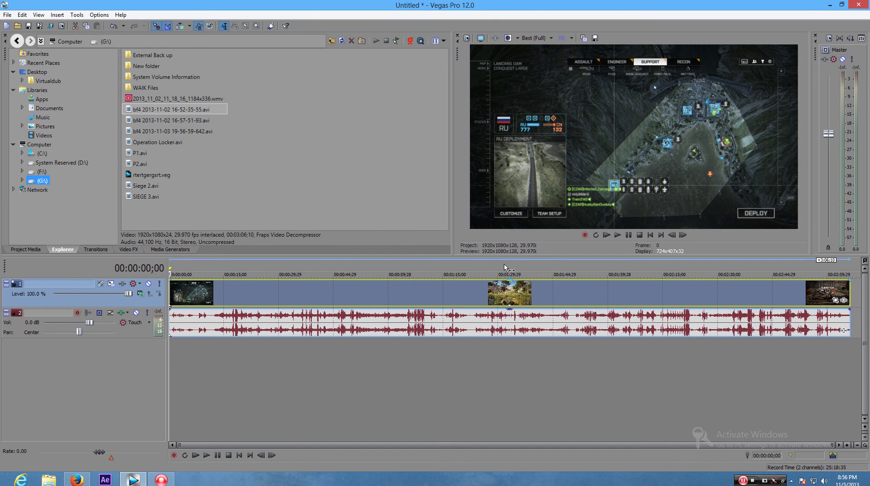
# - Start a Render As and choose the MainConcept AVC/AAC output format
pyautogui.click(2, 17)
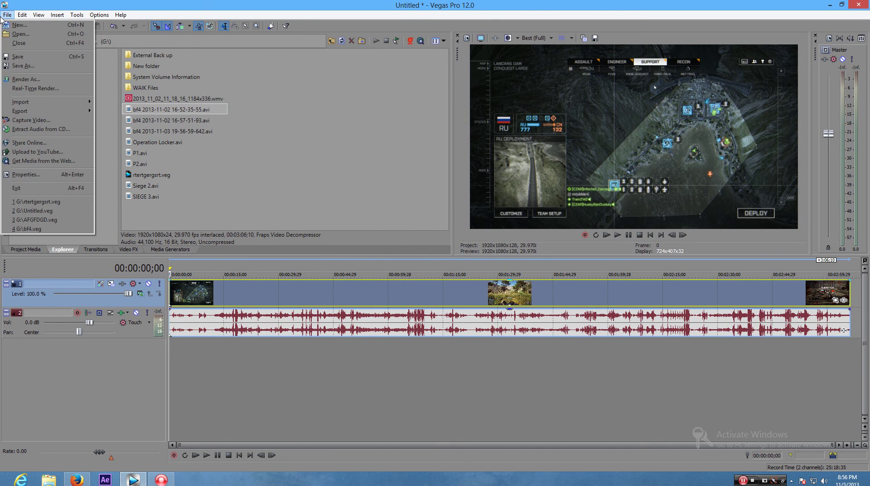
pyautogui.click(19, 78)
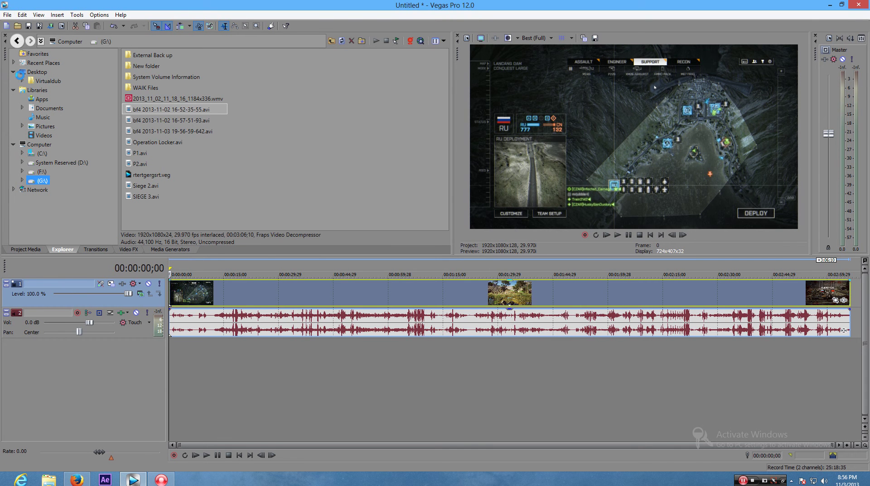
pyautogui.moveTo(373, 98); pyautogui.dragTo(218, 77)
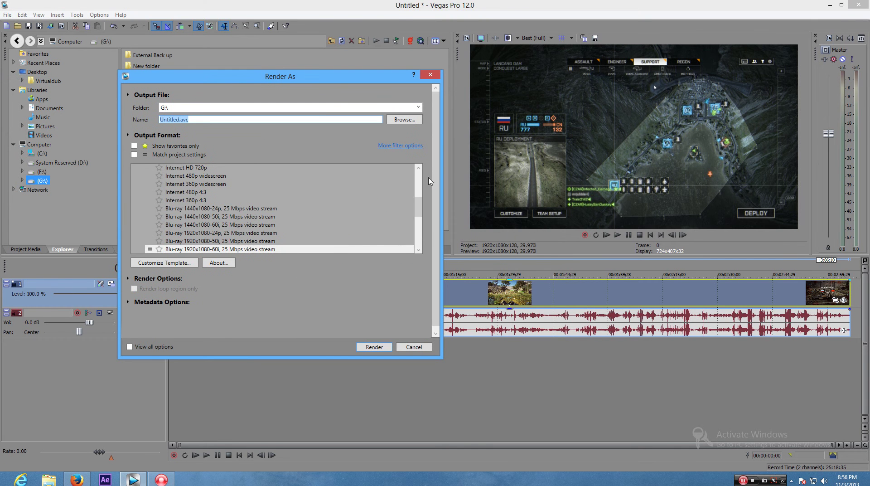
pyautogui.moveTo(420, 209); pyautogui.dragTo(425, 183)
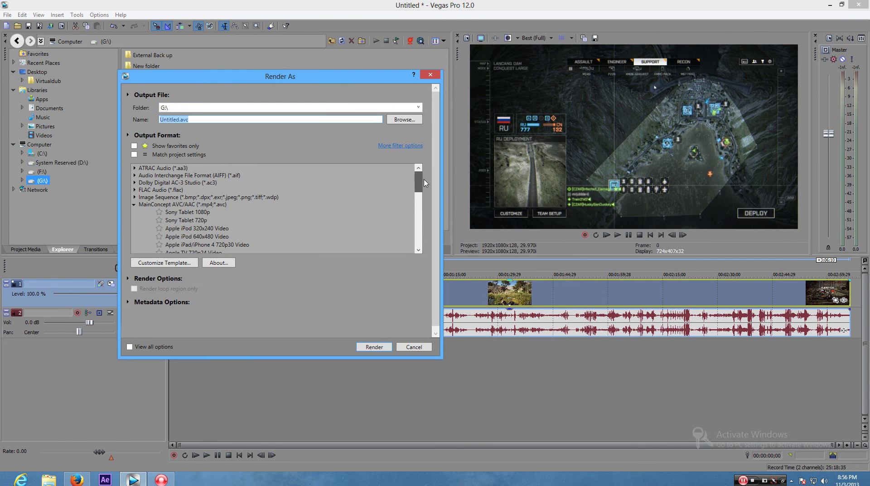
pyautogui.click(134, 205)
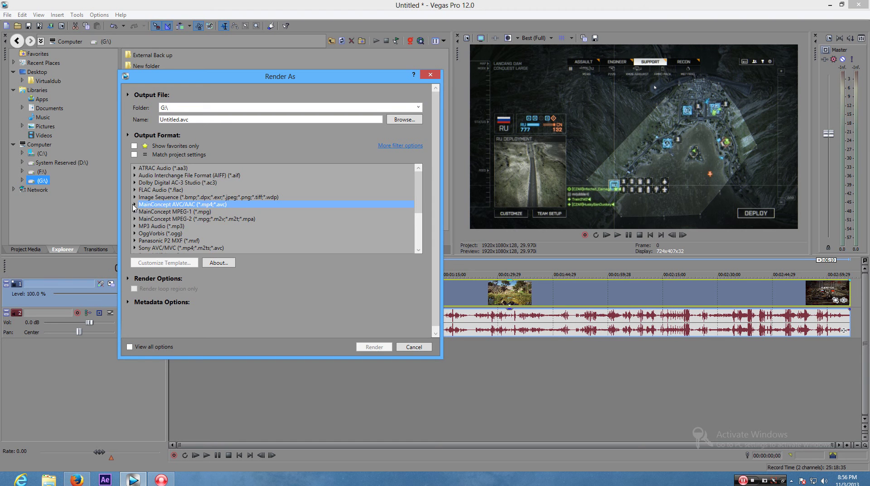
# - Pick the Internet HD 1080p template from the MainConcept AVC/AAC list, outputting Untitled.mp4
pyautogui.click(135, 205)
pyautogui.scroll(-3, 172, 229)
pyautogui.scroll(-2, 172, 229)
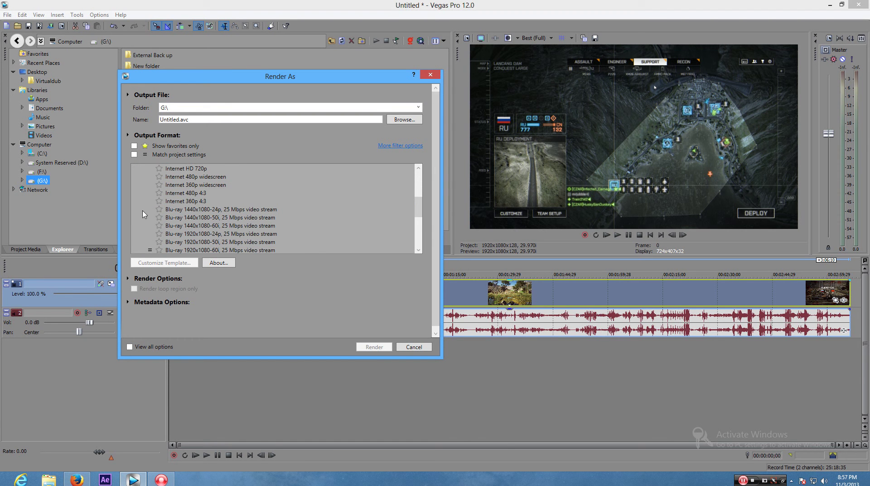
pyautogui.scroll(-1, 193, 236)
pyautogui.scroll(-1, 193, 236)
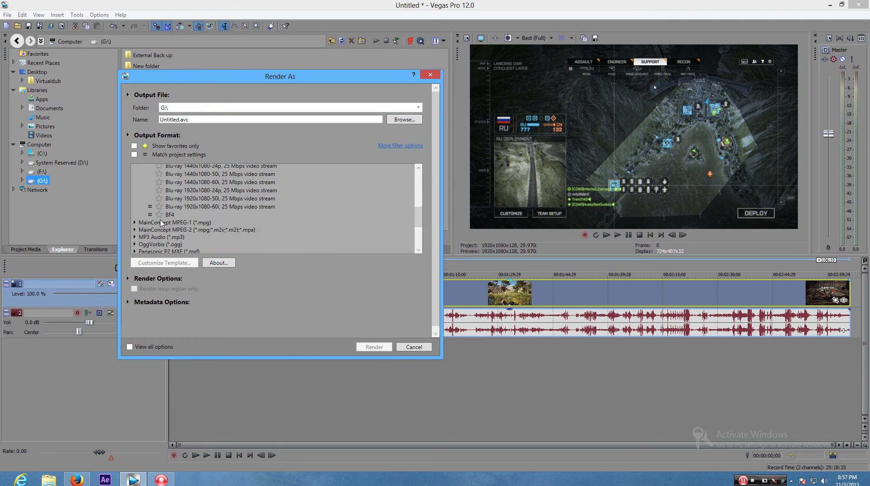
pyautogui.scroll(2, 248, 226)
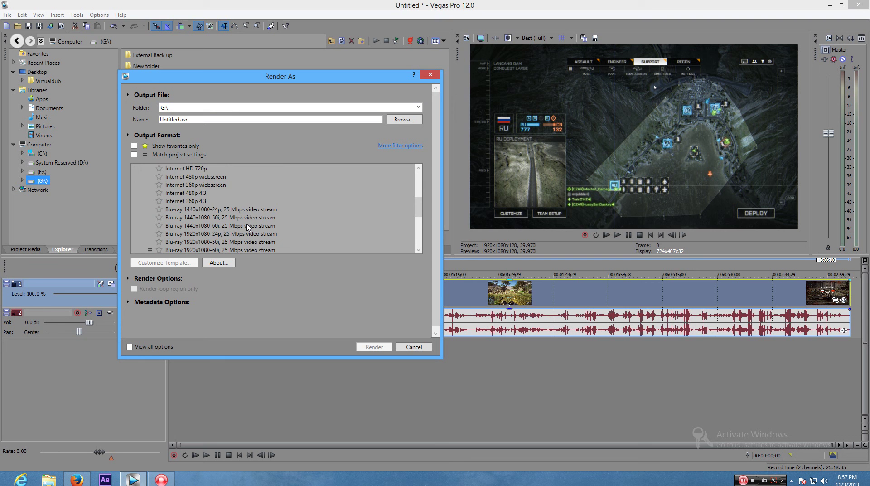
pyautogui.scroll(1, 248, 226)
pyautogui.scroll(1, 281, 229)
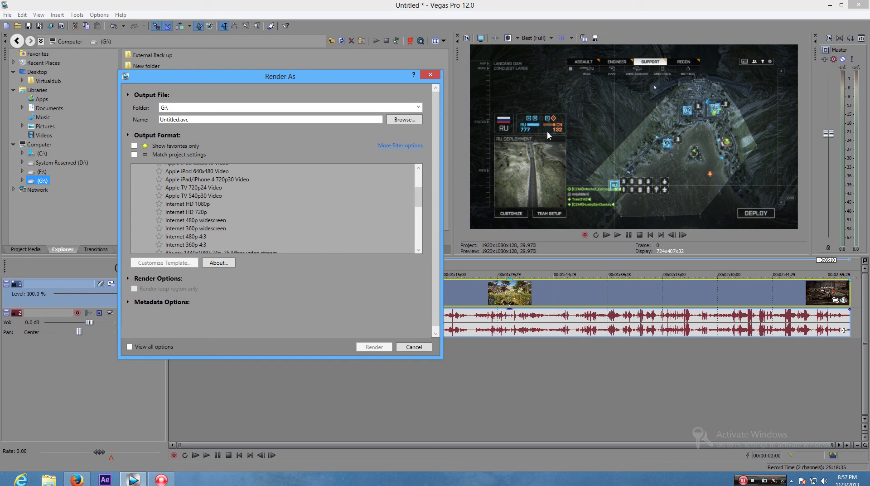
pyautogui.click(202, 206)
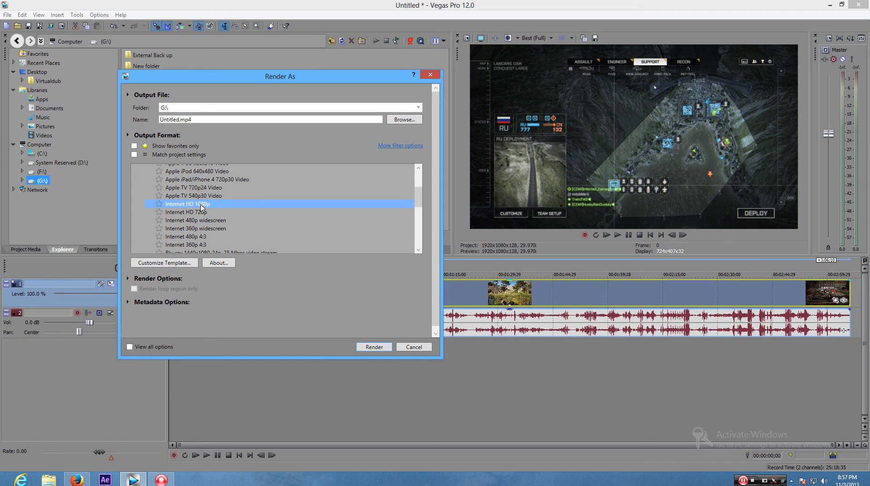
# - Review the Internet HD 1080p custom settings: HD 1080, 29.970 fps, variable 24,000,000/12,000,000 bps
pyautogui.click(170, 263)
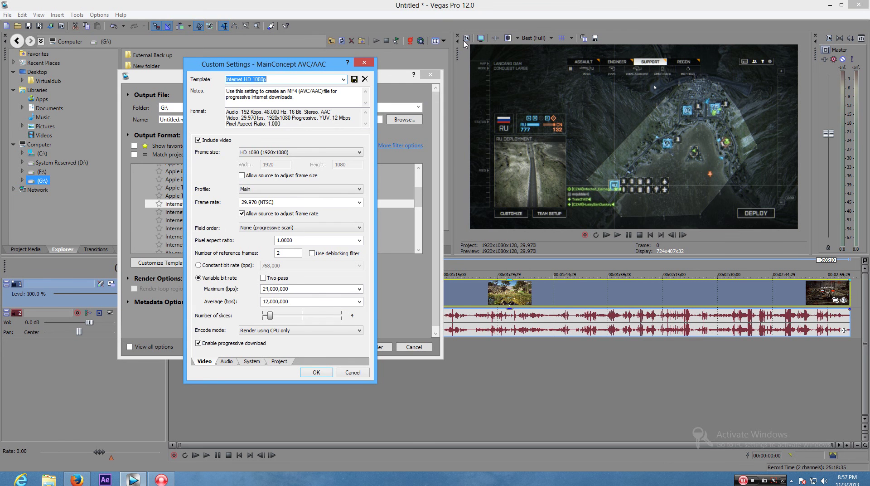
# - Close the render dialogs, keep Upper field first in Project Properties, and reopen Render As
pyautogui.click(364, 63)
pyautogui.click(430, 74)
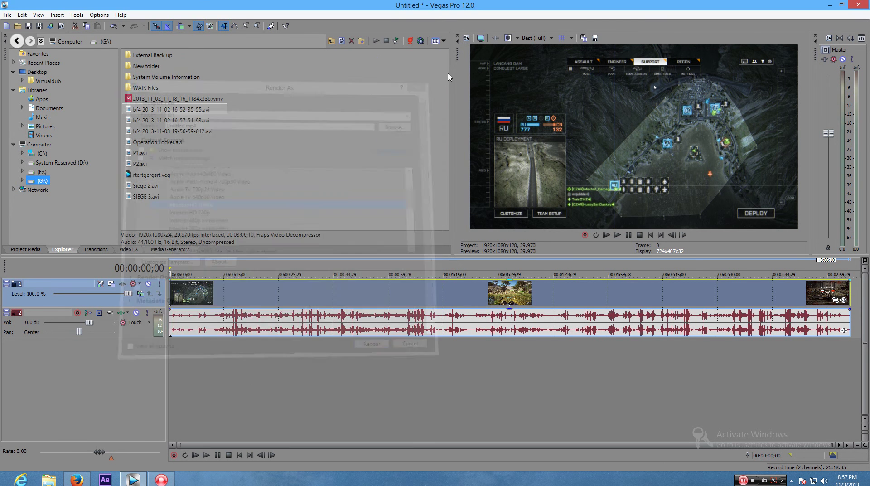
pyautogui.click(466, 38)
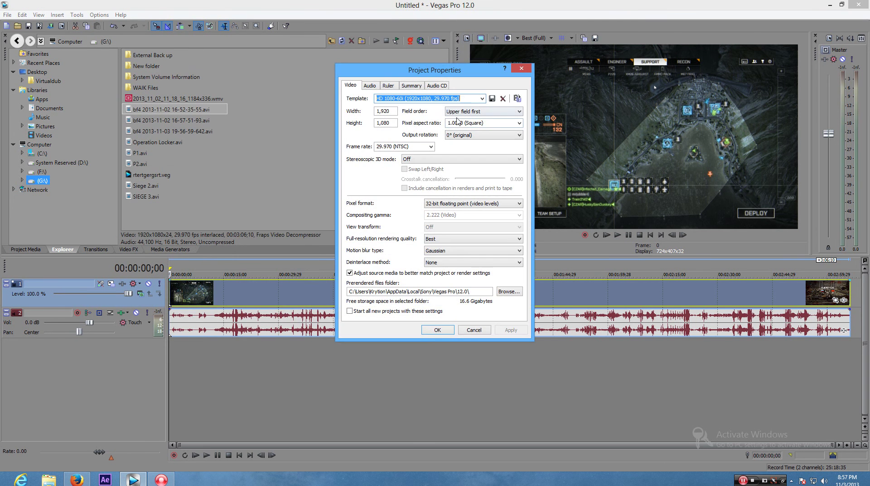
pyautogui.click(462, 112)
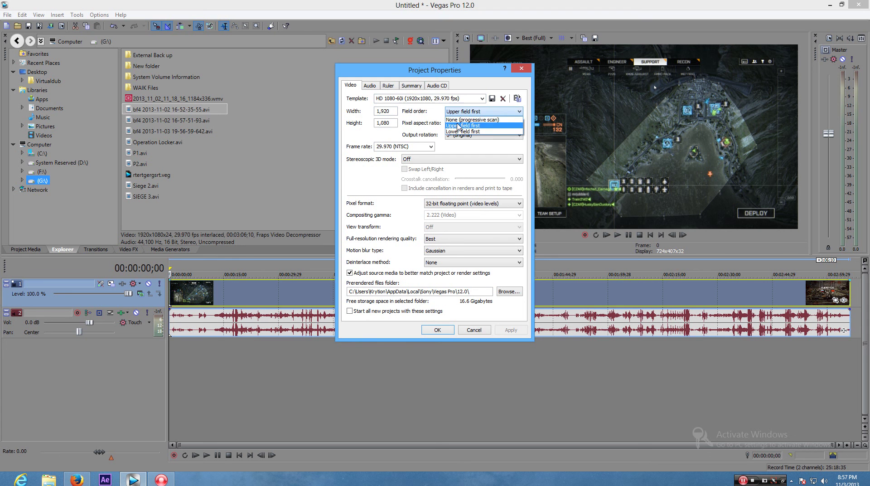
pyautogui.click(558, 74)
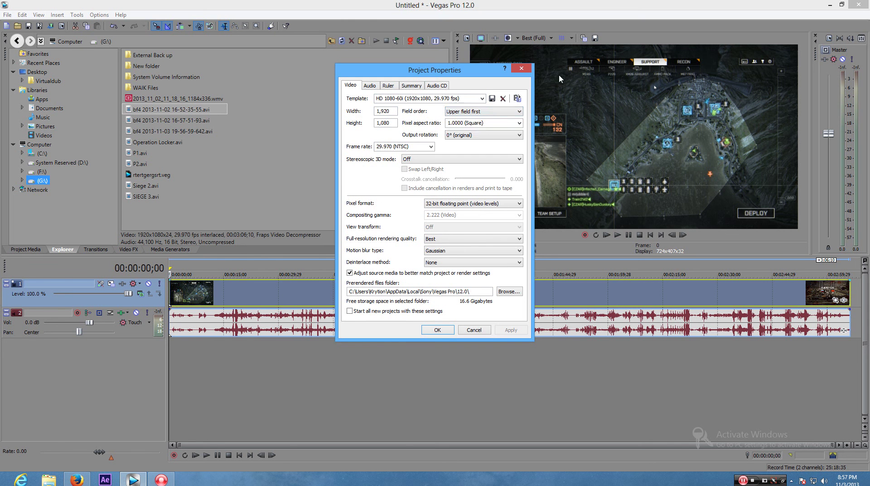
pyautogui.click(522, 69)
pyautogui.click(7, 14)
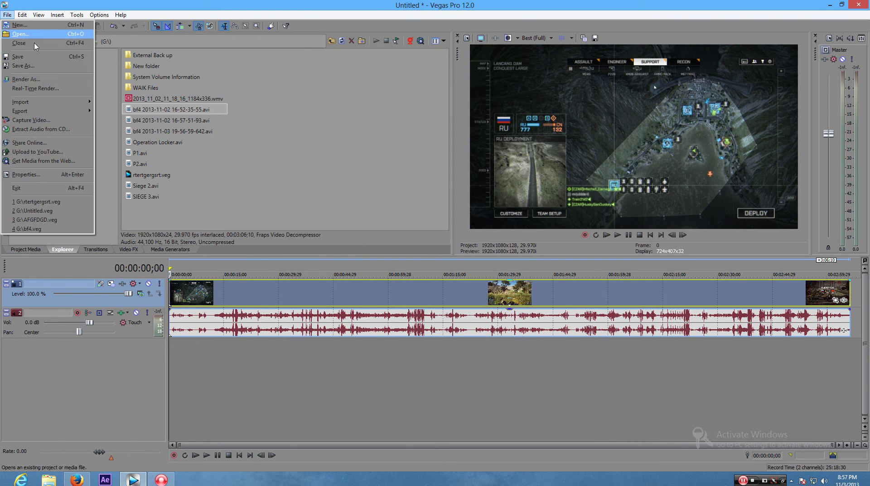
pyautogui.click(32, 78)
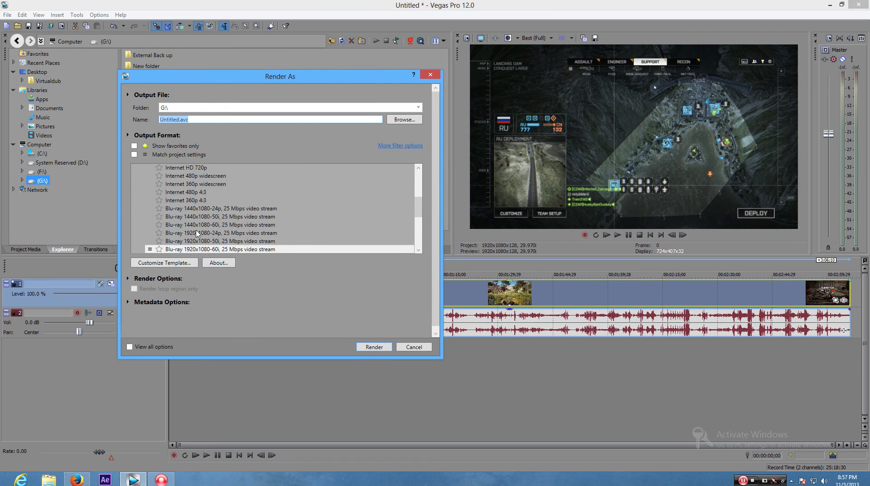
# - Reselect the Internet HD 1080p template and set its custom Field order to Upper field first
pyautogui.click(418, 167)
pyautogui.click(191, 201)
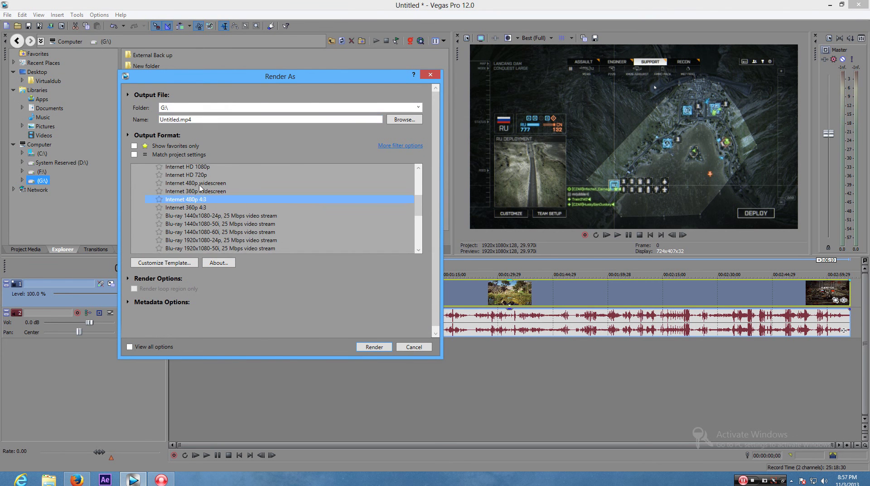
pyautogui.click(203, 167)
pyautogui.click(161, 262)
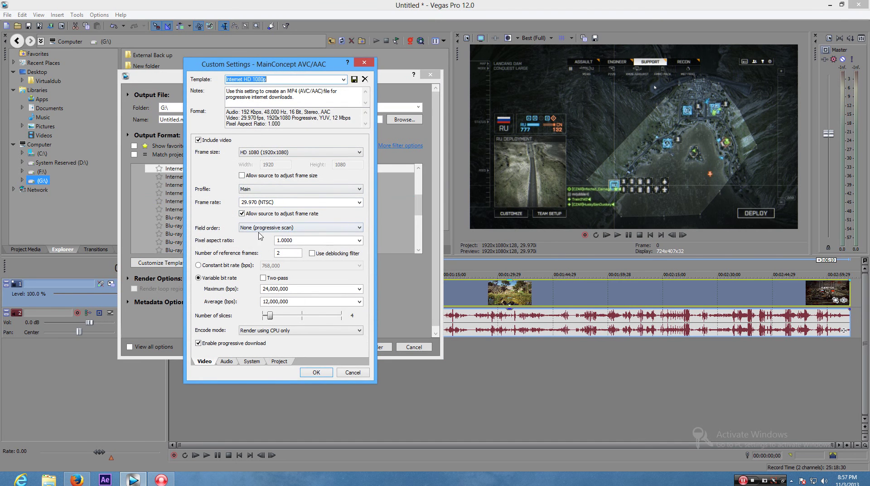
pyautogui.click(262, 227)
pyautogui.click(265, 242)
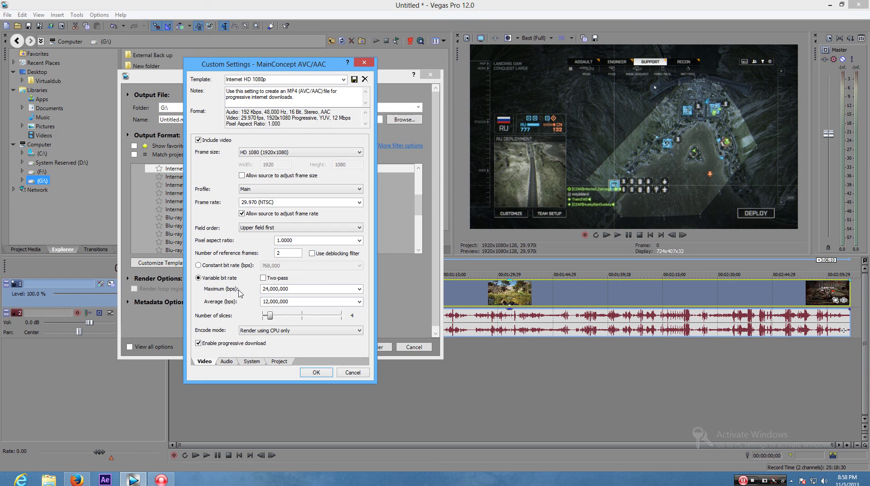
# - Switch the template to a constant bit rate of 28,000,000 bps and confirm the settings
pyautogui.click(198, 265)
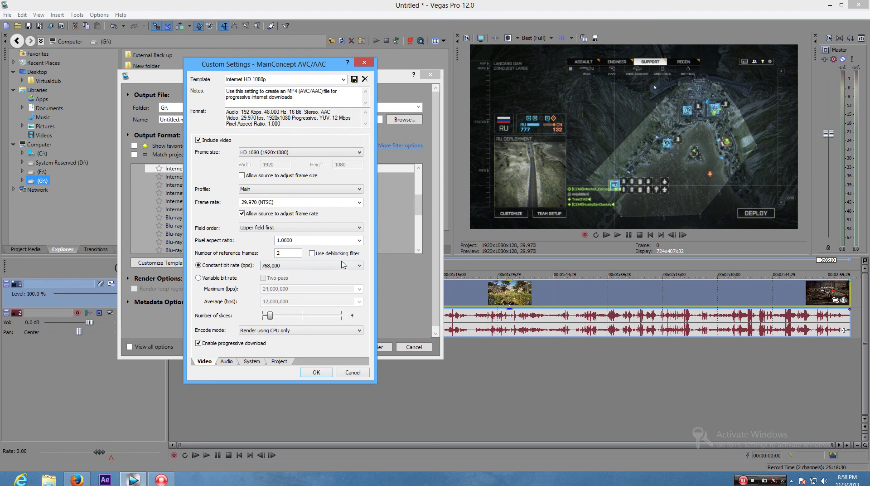
pyautogui.click(340, 266)
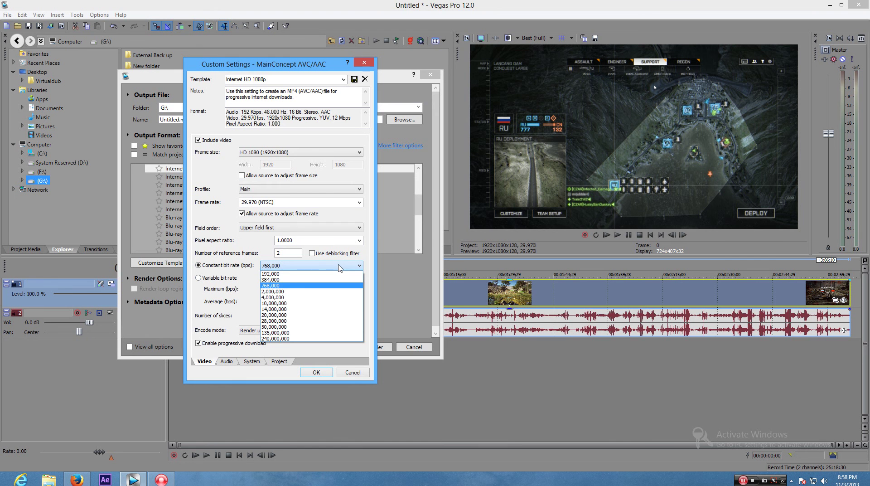
pyautogui.click(340, 267)
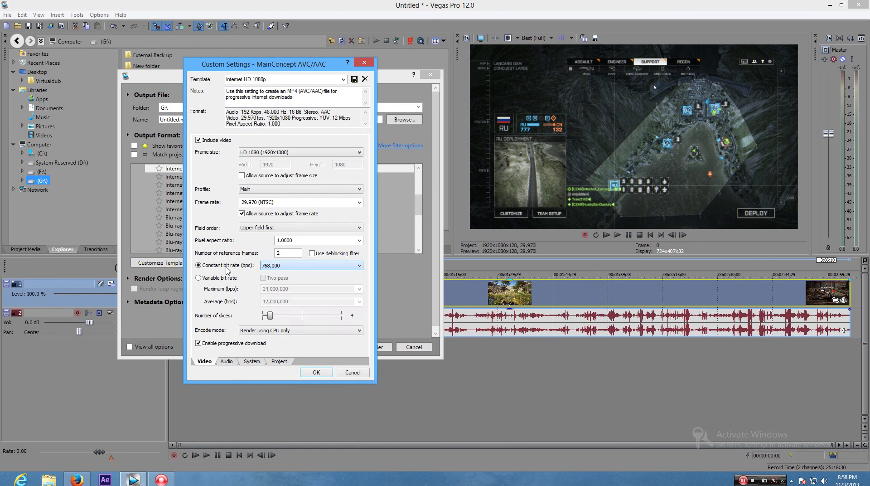
pyautogui.click(282, 270)
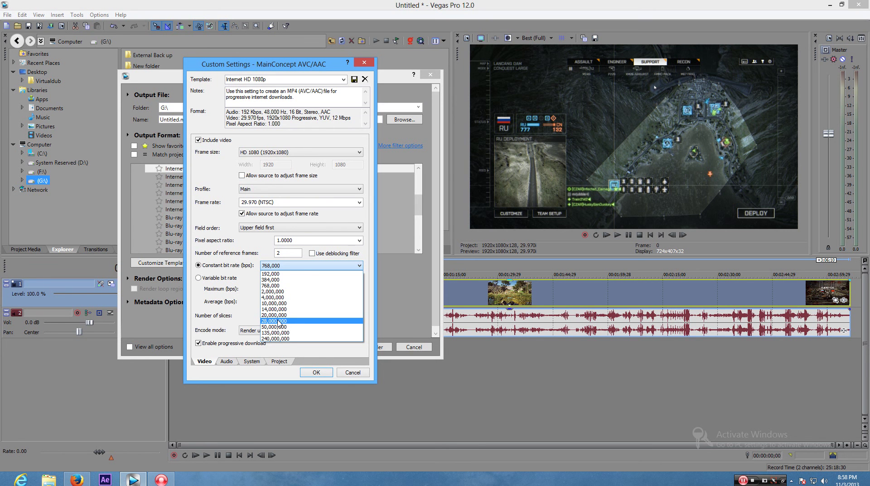
pyautogui.click(278, 321)
pyautogui.click(316, 371)
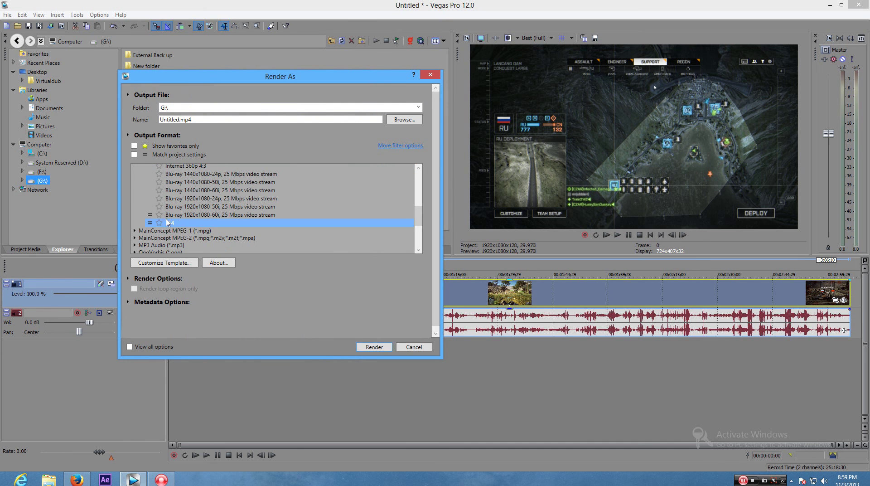
# - Review the BF4 template's constant 20,000,000 bps, Upper field first settings, then close Render As
pyautogui.click(164, 263)
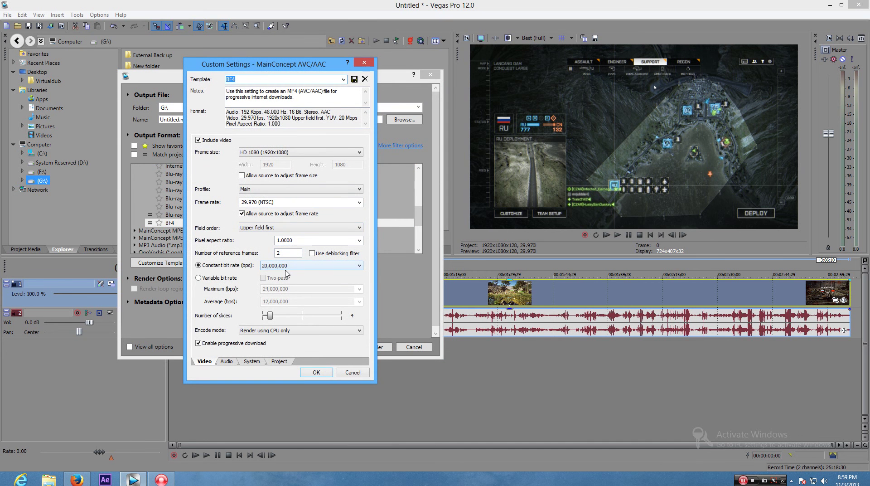
pyautogui.click(363, 62)
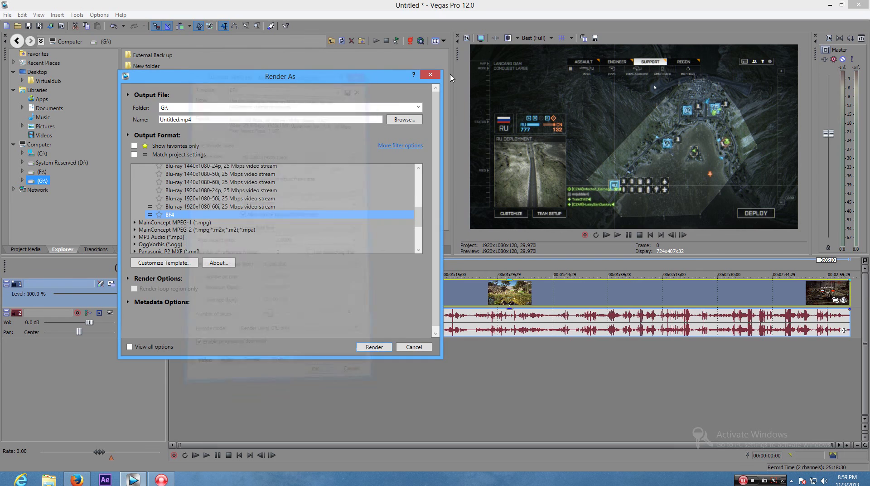
pyautogui.click(429, 74)
pyautogui.click(829, 6)
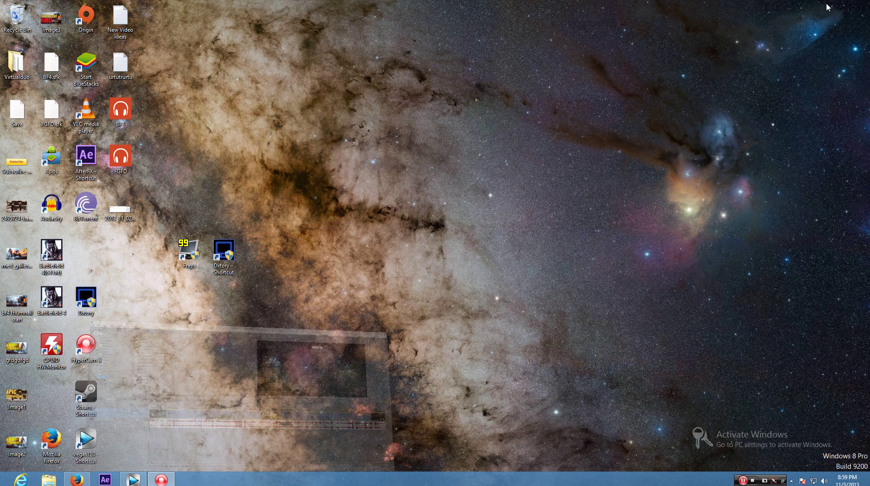